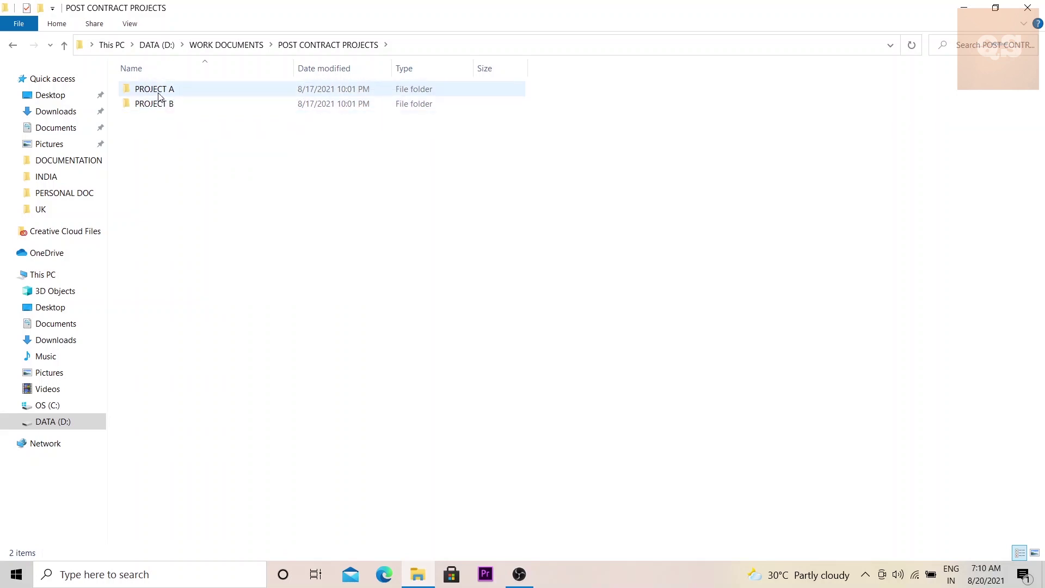
Look through PROJECT A's PAYMENT CERTIFICATIONS, CONTRACT DOCUMENTS, SUBCONTRACTORS and PAYMENT APPLICATIONS folders
{"action": "double_click", "coordinate": [158, 94]}
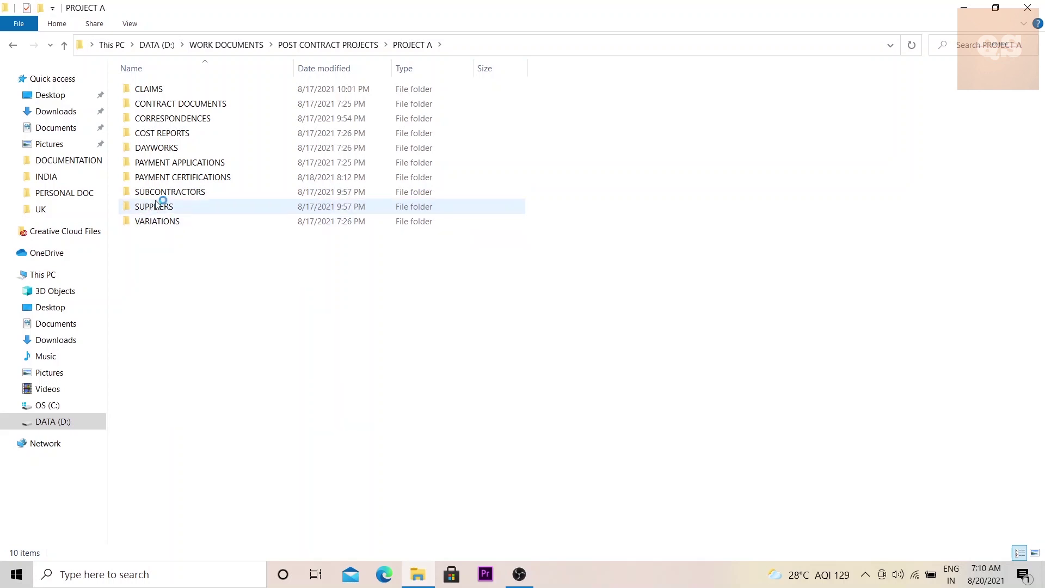
{"action": "double_click", "coordinate": [181, 177]}
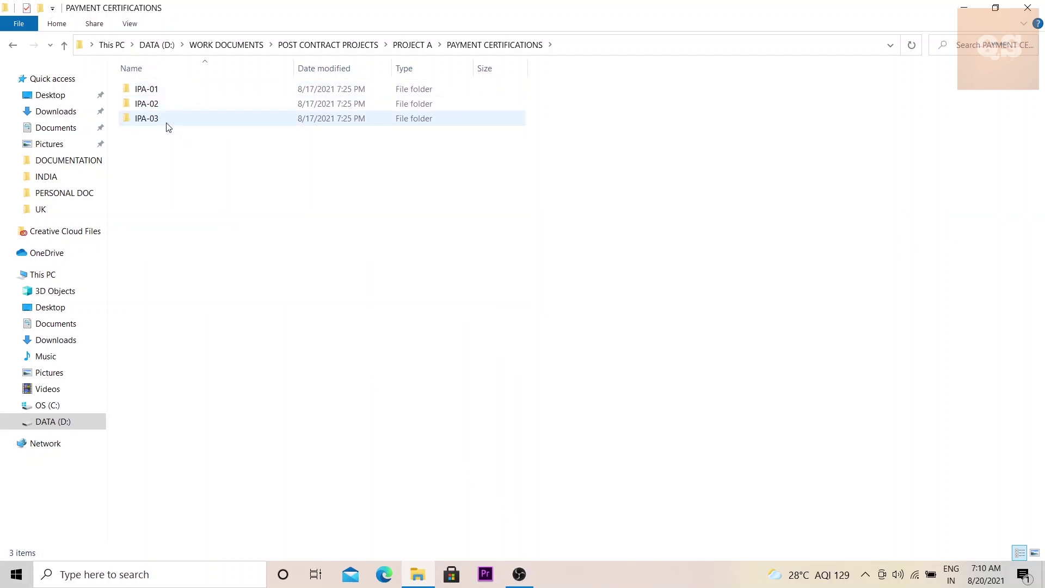
{"action": "left_click", "coordinate": [12, 46]}
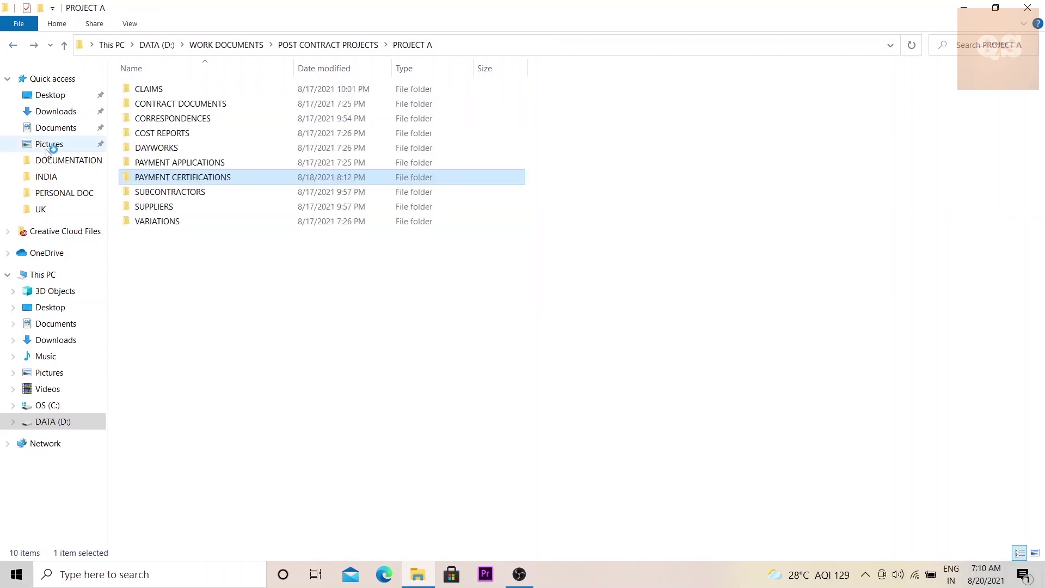
{"action": "double_click", "coordinate": [164, 109]}
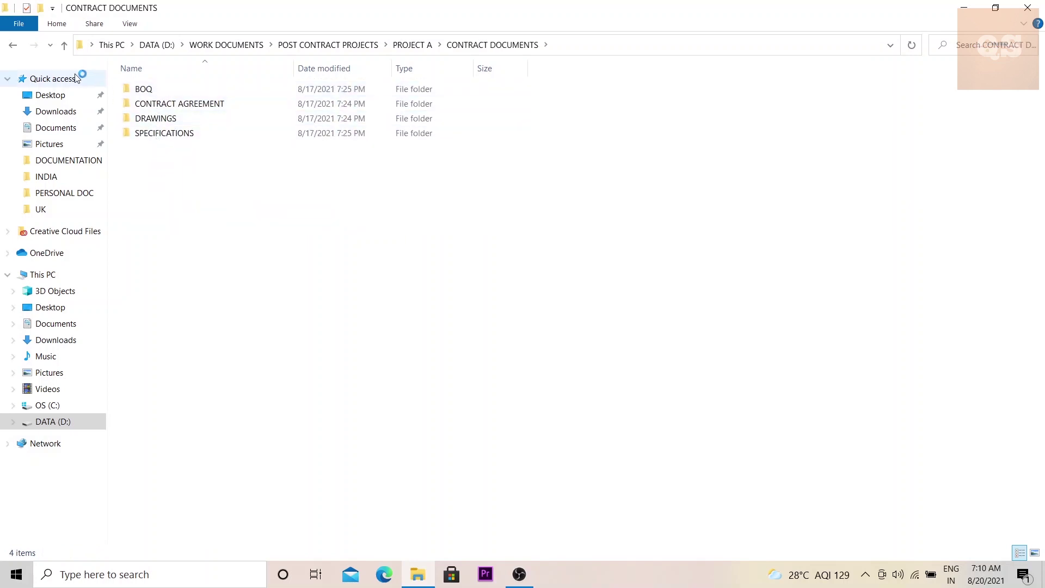
{"action": "left_click", "coordinate": [12, 46]}
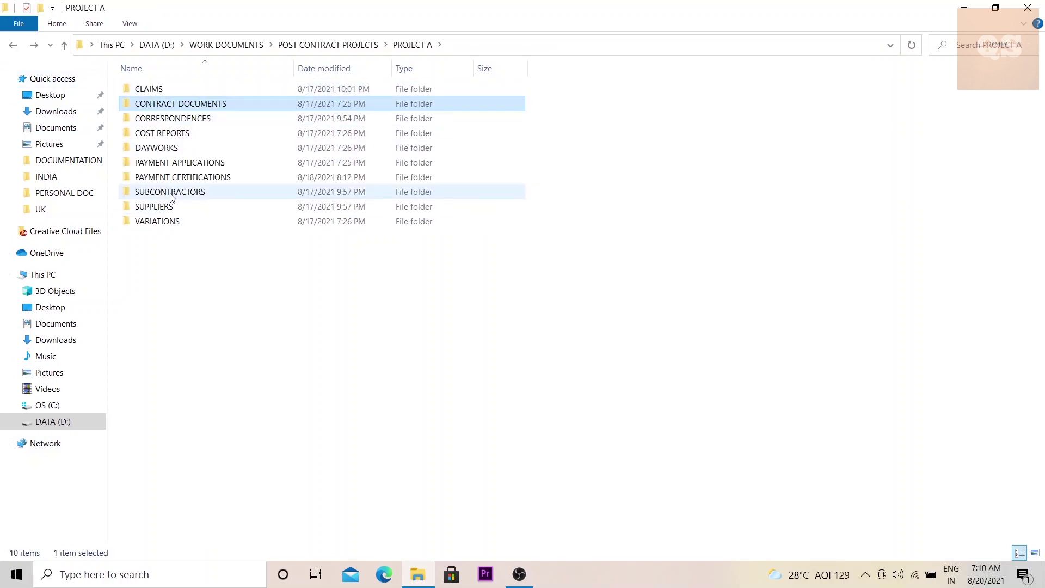
{"action": "double_click", "coordinate": [170, 195]}
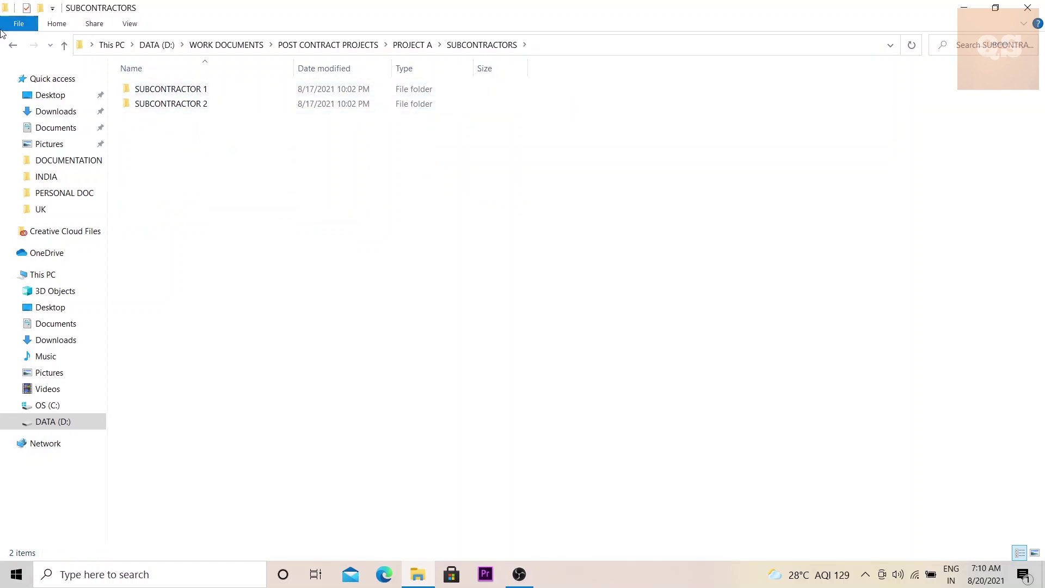
{"action": "left_click", "coordinate": [8, 49]}
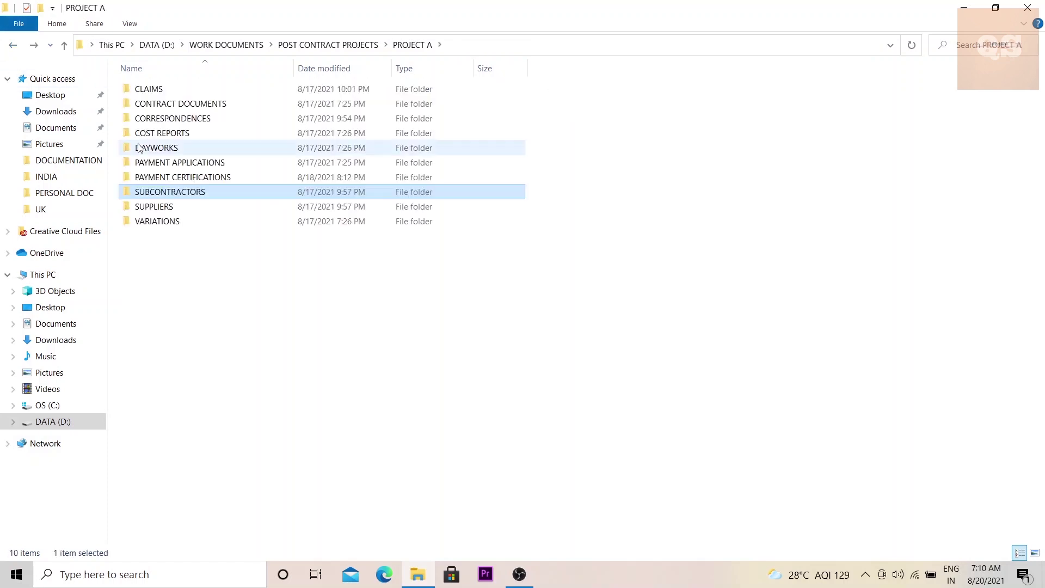
{"action": "double_click", "coordinate": [165, 162]}
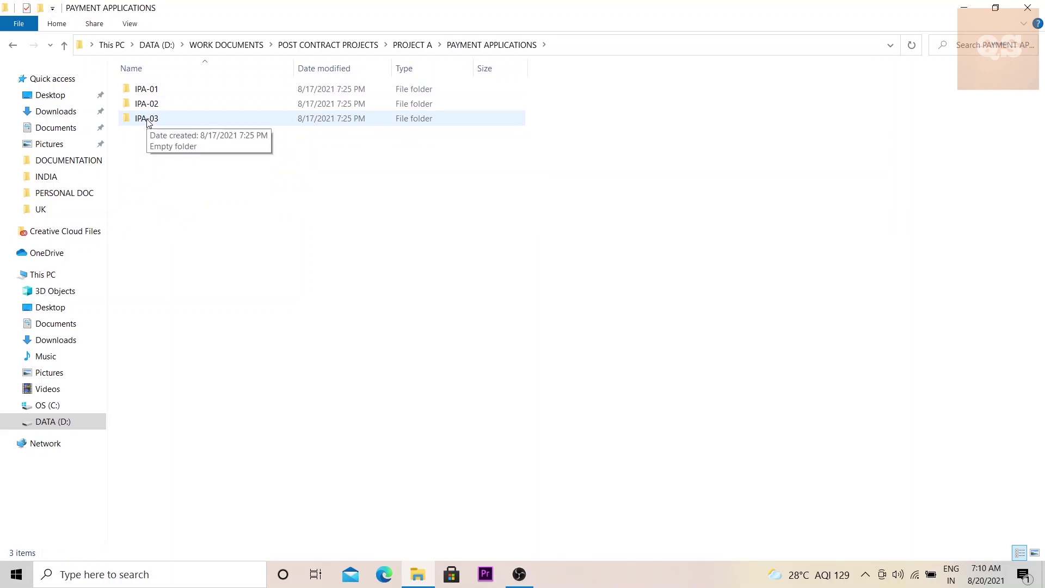
{"action": "left_click", "coordinate": [13, 44]}
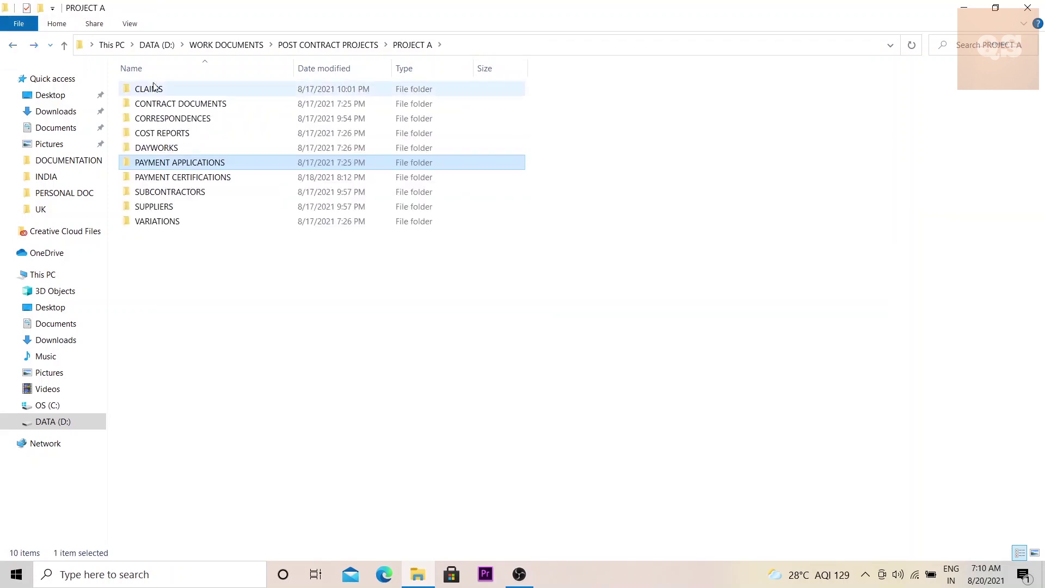
View the folder structure of PROJECT B under POST CONTRACT PROJECTS and return to WORK DOCUMENTS
{"action": "left_click", "coordinate": [12, 45]}
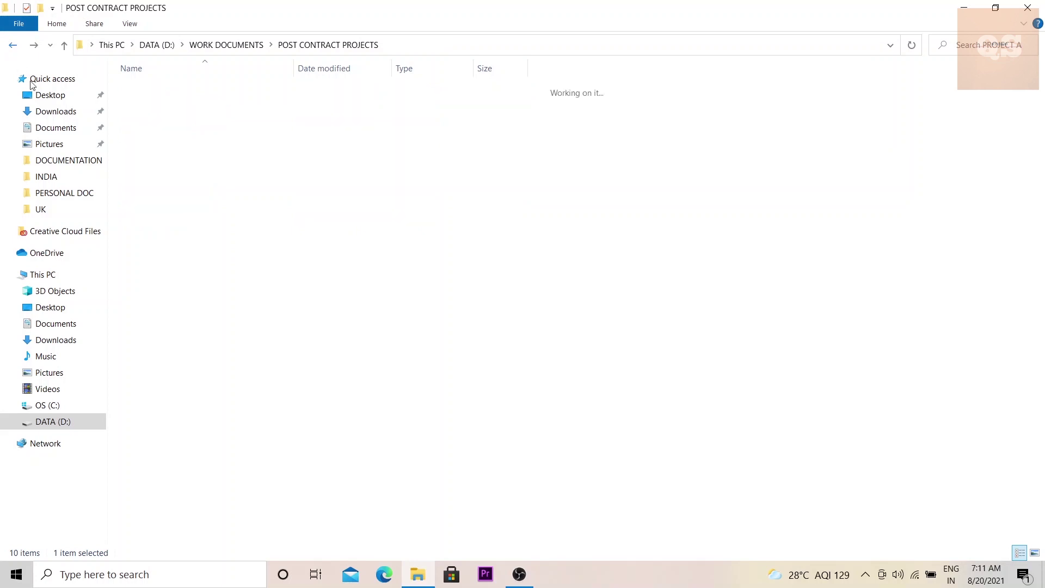
{"action": "double_click", "coordinate": [164, 103]}
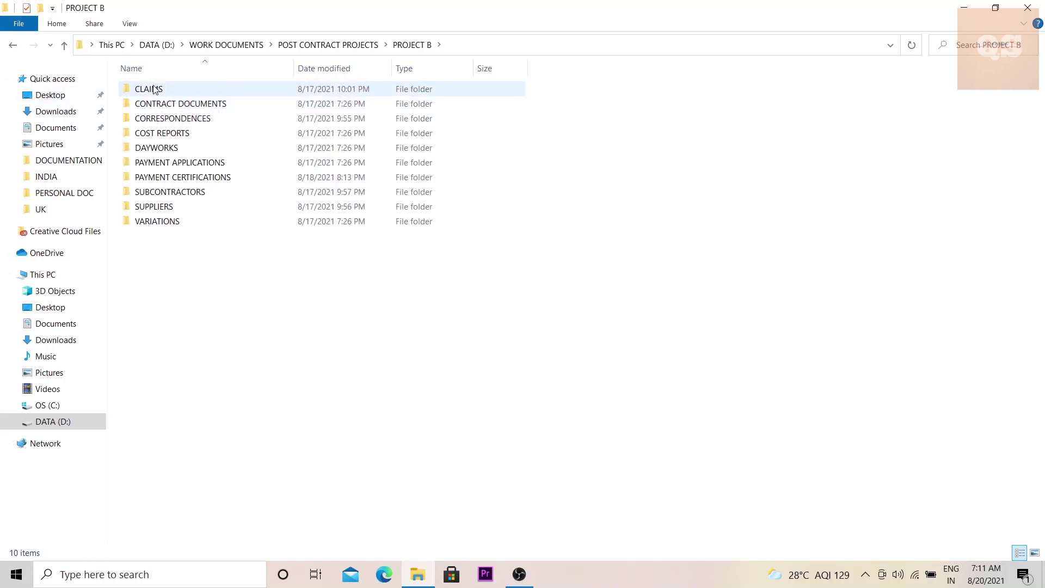
{"action": "left_click", "coordinate": [12, 45]}
{"action": "left_click", "coordinate": [13, 46]}
Look through PROJECT C under PRE CONTRACT PROJECTS, including its CORRESPONDENCES and TENDER DOCUMENTS folders, and return to WORK DOCUMENTS
{"action": "left_click", "coordinate": [177, 105]}
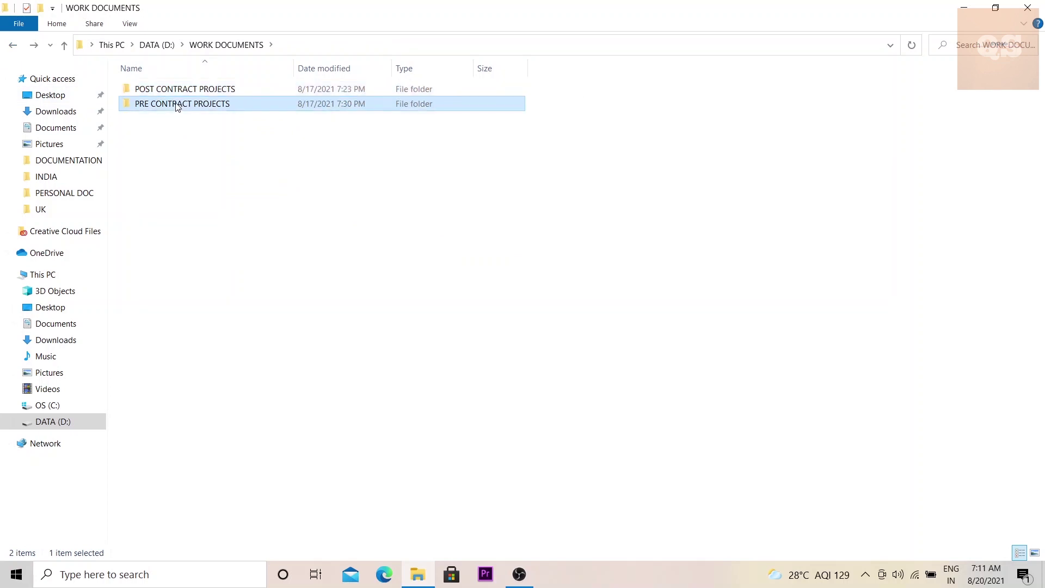
{"action": "double_click", "coordinate": [177, 105]}
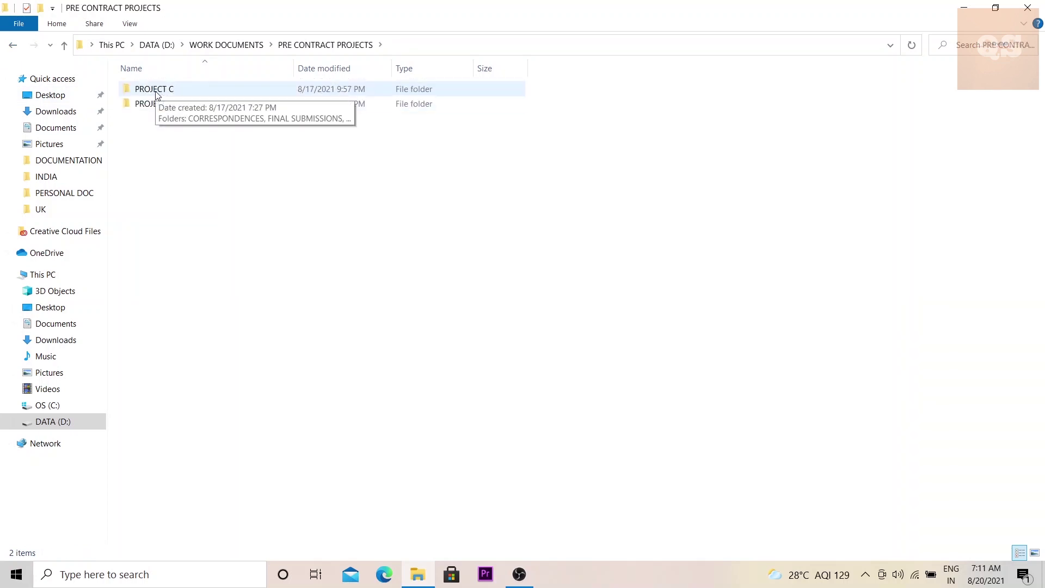
{"action": "left_click", "coordinate": [157, 94]}
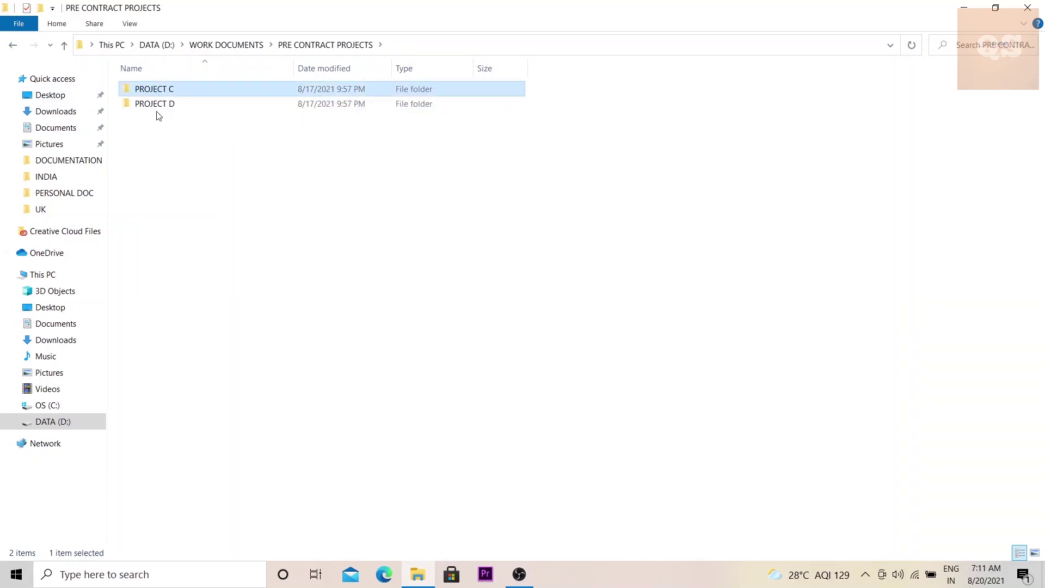
{"action": "double_click", "coordinate": [157, 93]}
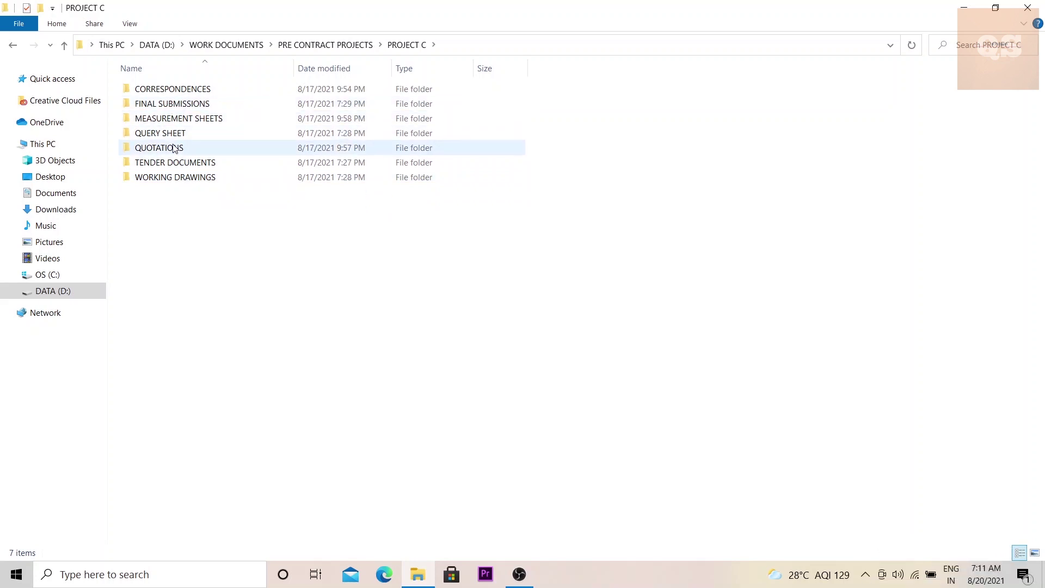
{"action": "double_click", "coordinate": [166, 96]}
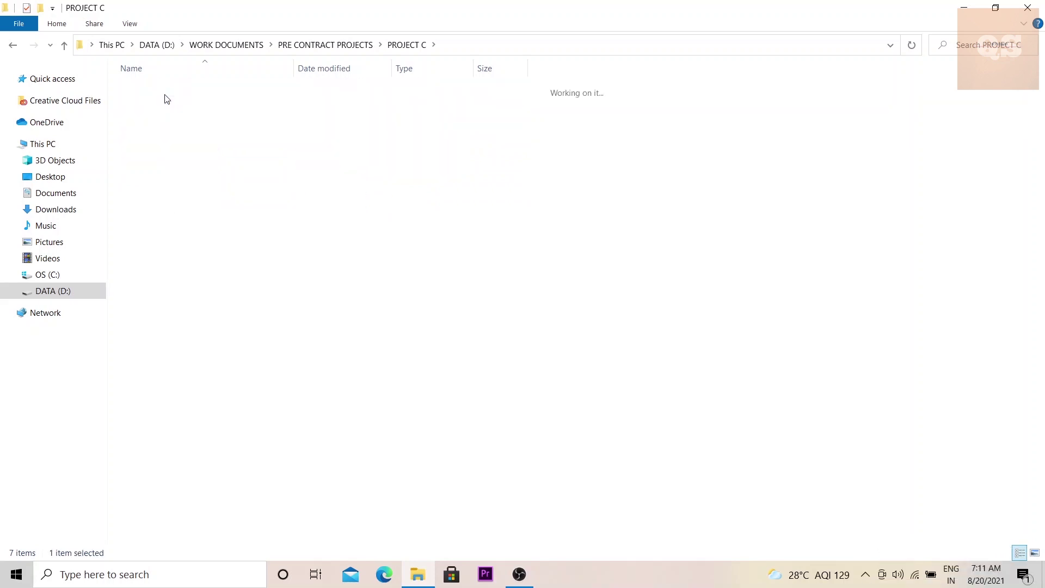
{"action": "left_click", "coordinate": [13, 45]}
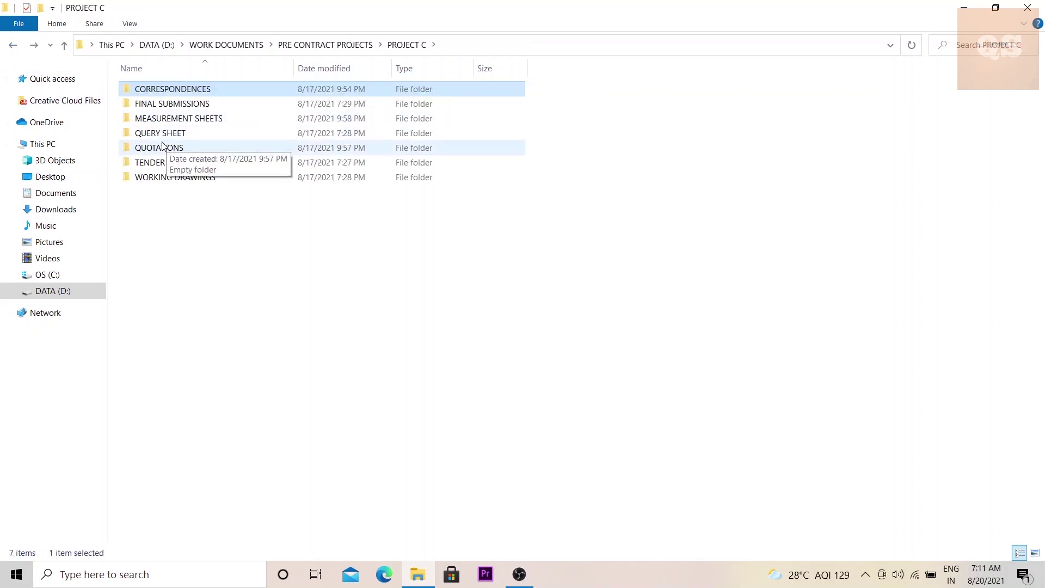
{"action": "double_click", "coordinate": [163, 162]}
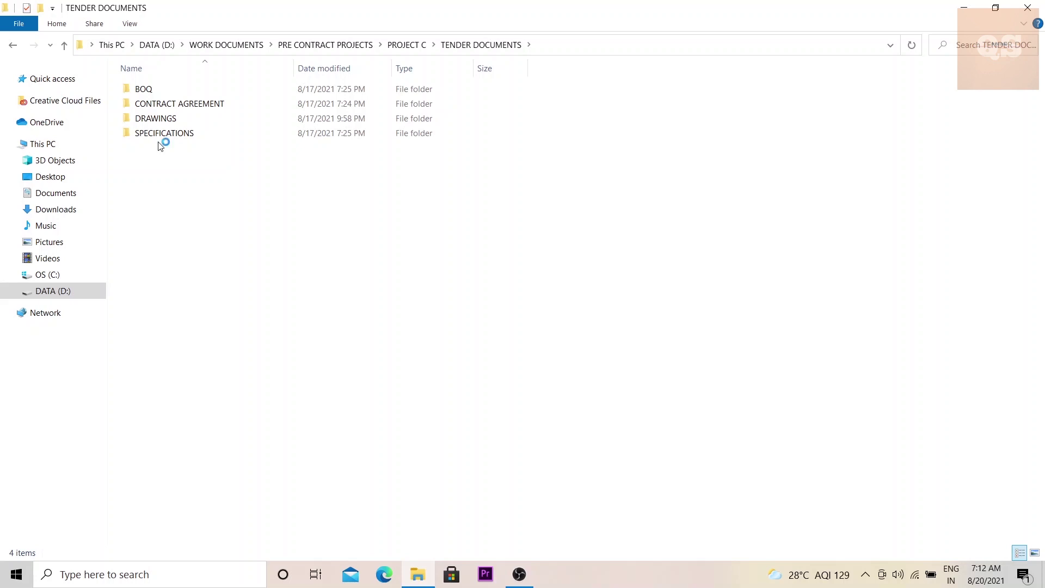
{"action": "left_click", "coordinate": [12, 46]}
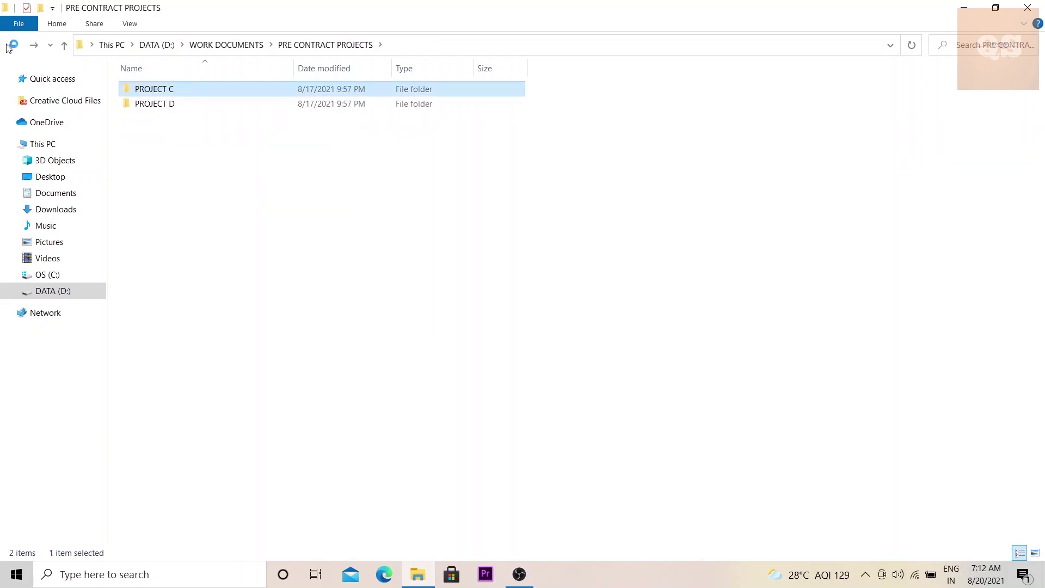
{"action": "left_click", "coordinate": [12, 46]}
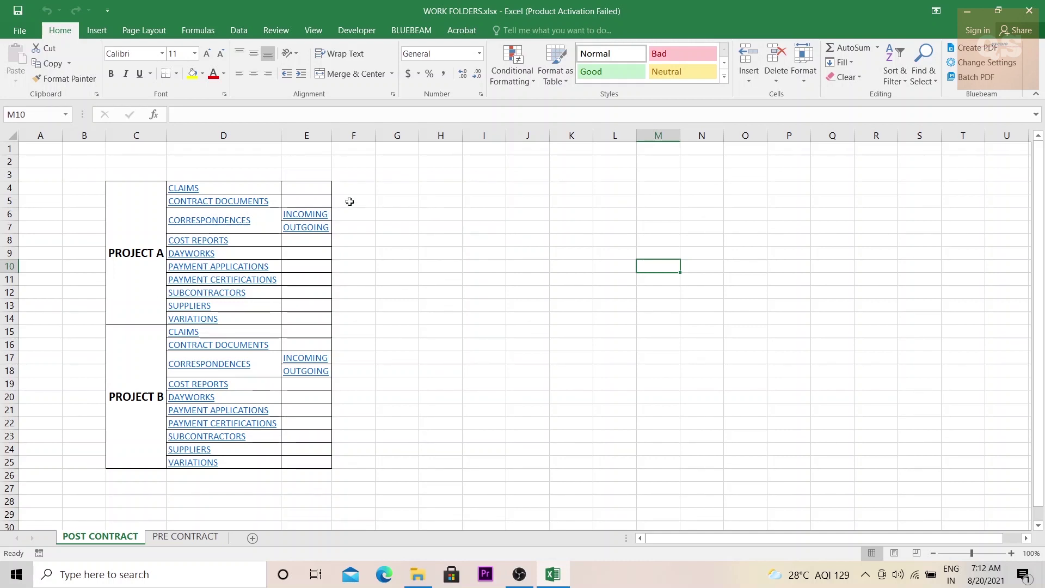
In the WORK FOLDERS.xlsx workbook, review the PRE CONTRACT sheet and the PROJECT A and PROJECT B tables on POST CONTRACT
{"action": "left_click", "coordinate": [180, 537]}
{"action": "left_click", "coordinate": [103, 537]}
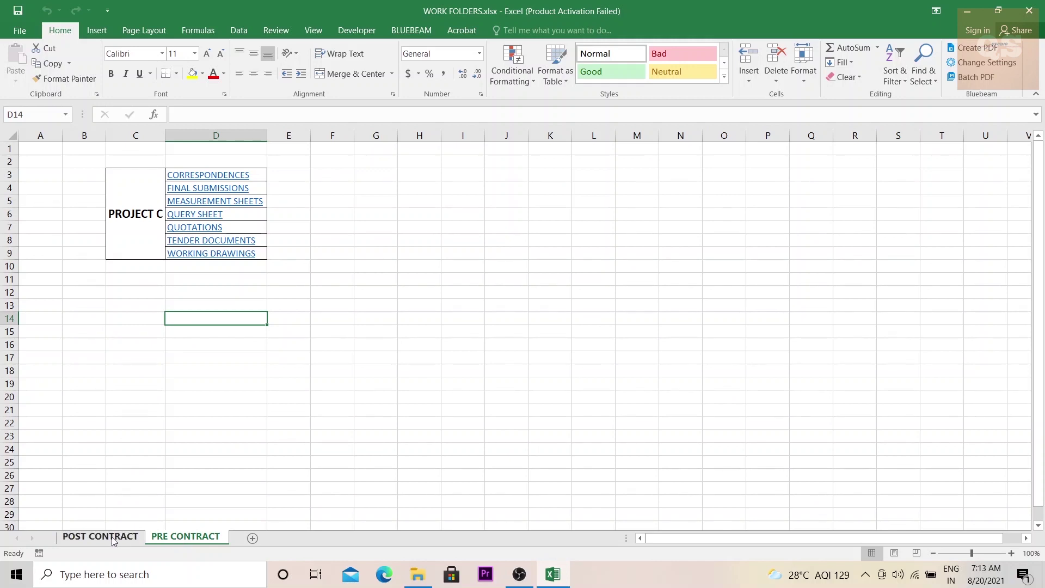
{"action": "left_click", "coordinate": [132, 270]}
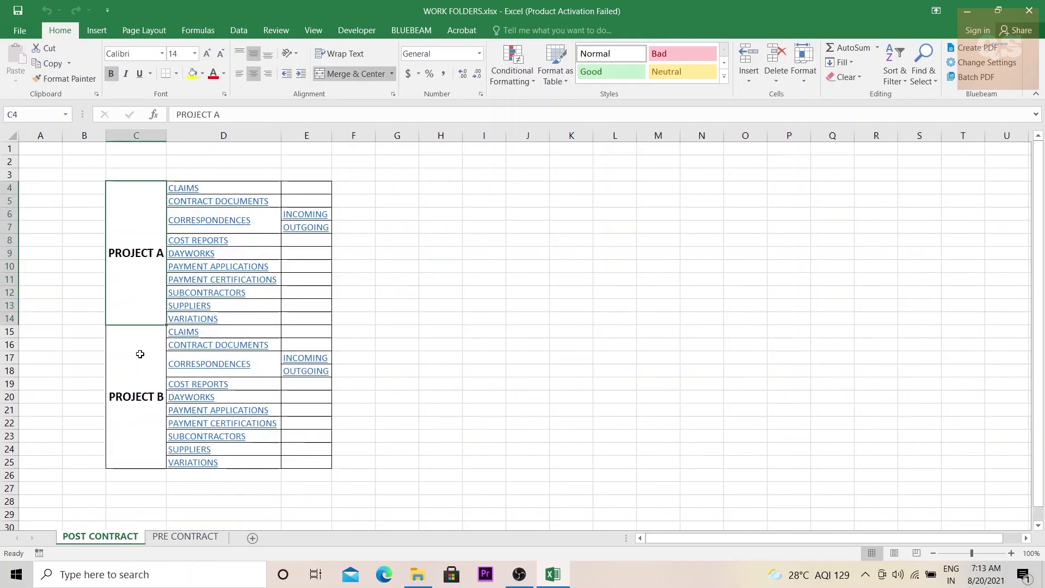
{"action": "left_click", "coordinate": [140, 354]}
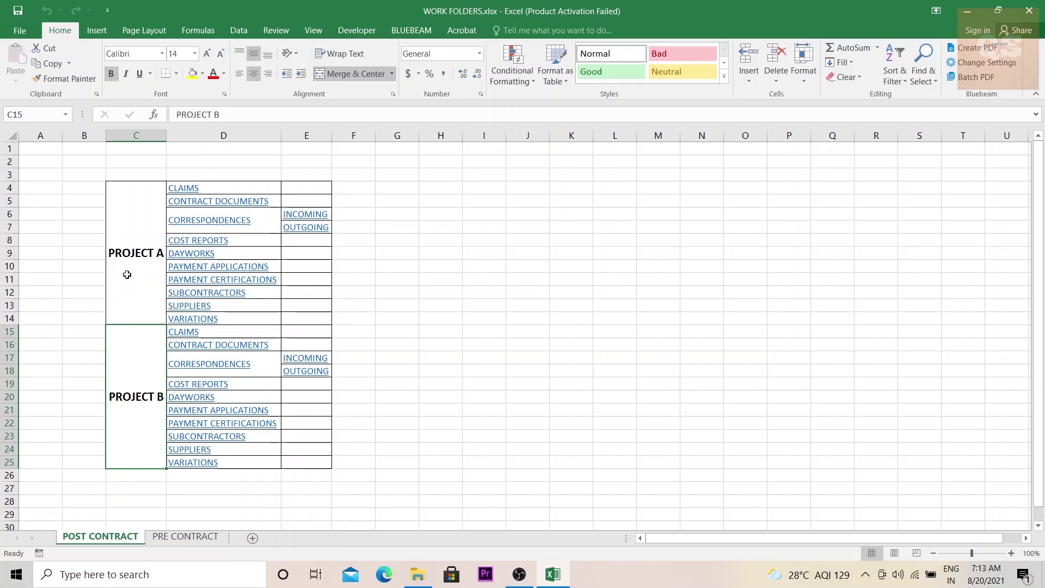
Follow PROJECT A's COST REPORTS and OUTGOING correspondence hyperlinks to check their folders, returning to the workbook after each
{"action": "left_click", "coordinate": [200, 243]}
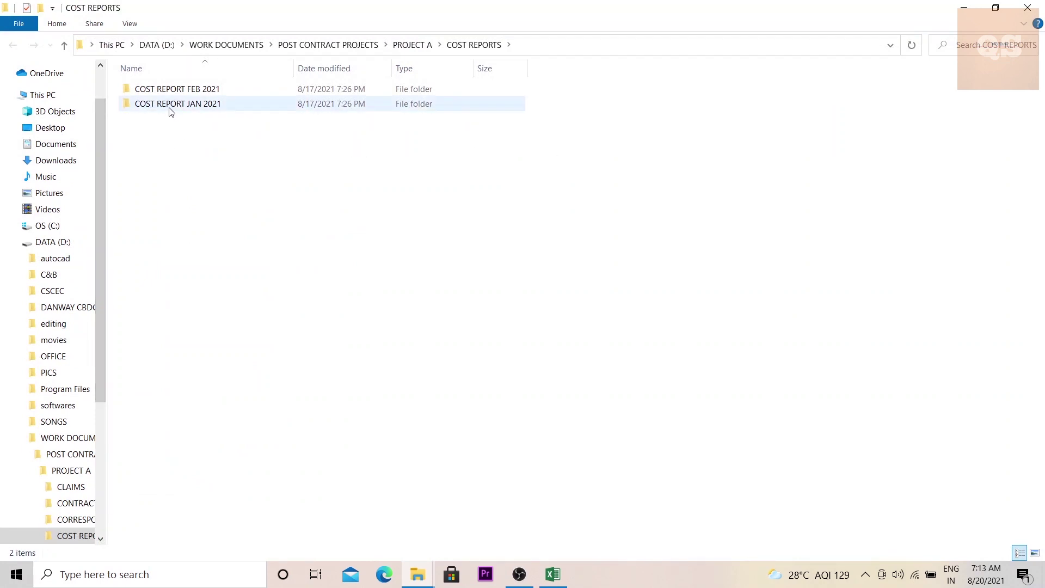
{"action": "key", "text": "alt+Tab"}
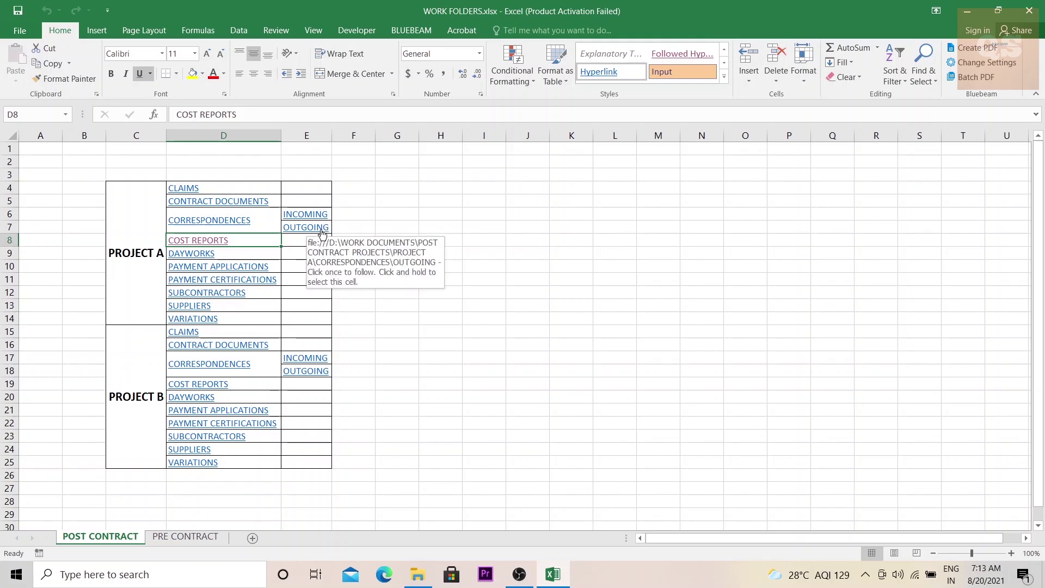
{"action": "left_click", "coordinate": [321, 232]}
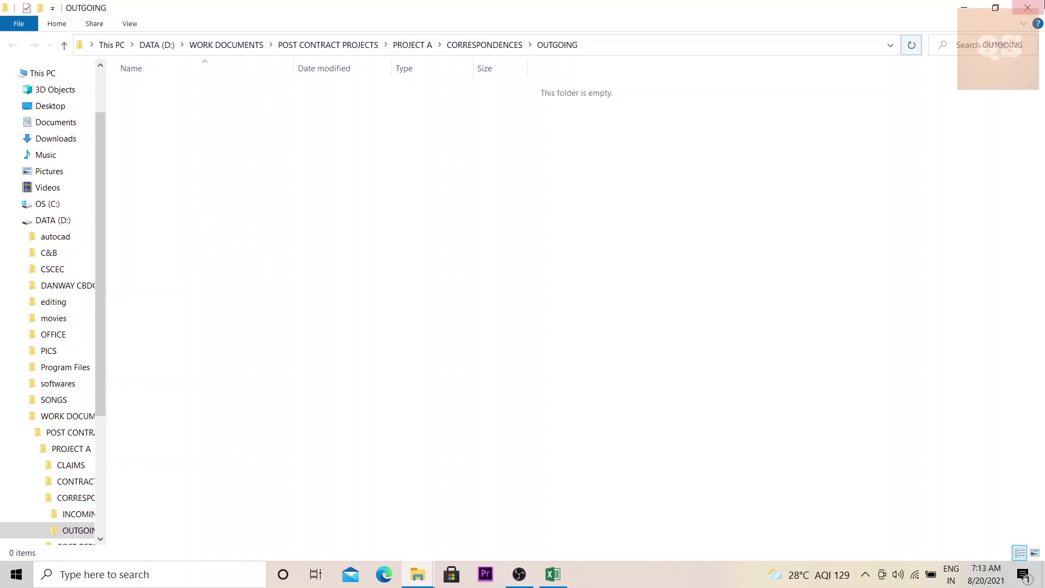
{"action": "left_click", "coordinate": [1027, 8]}
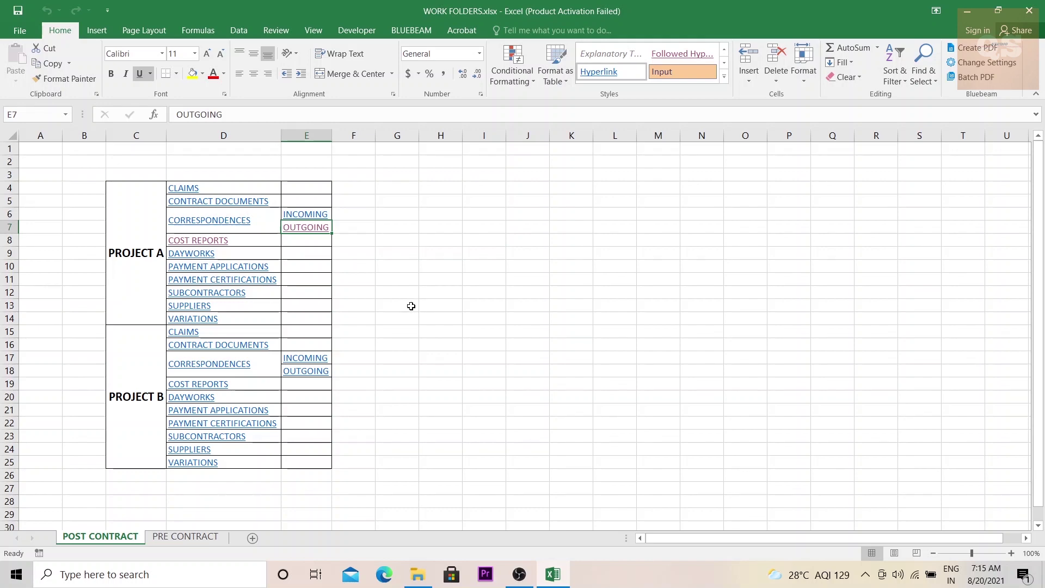
Add a new worksheet to the workbook, and copy the path of PROJECT B's CLAIMS folder from File Explorer
{"action": "left_click", "coordinate": [252, 538]}
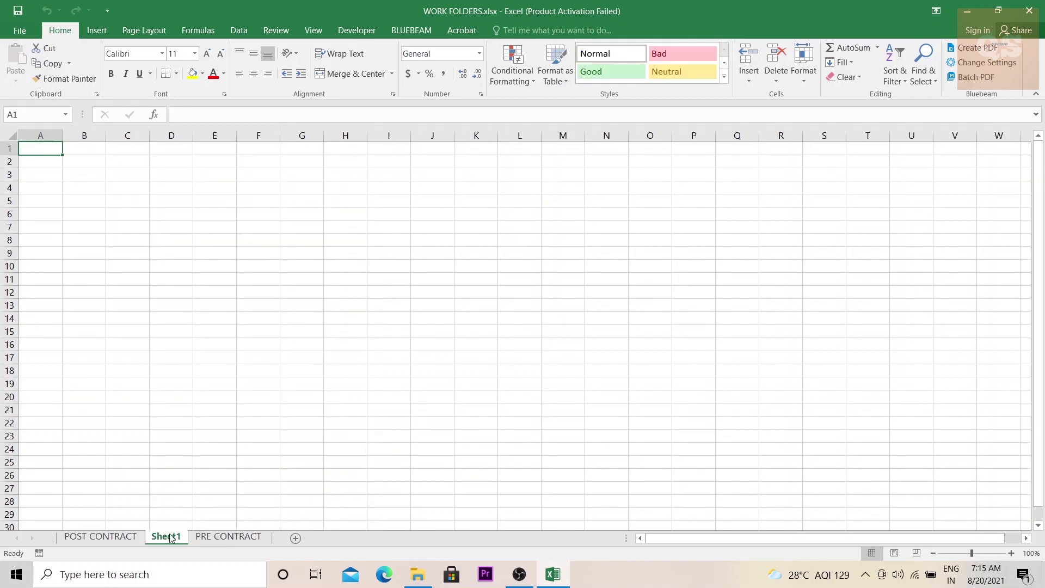
{"action": "left_click", "coordinate": [410, 580]}
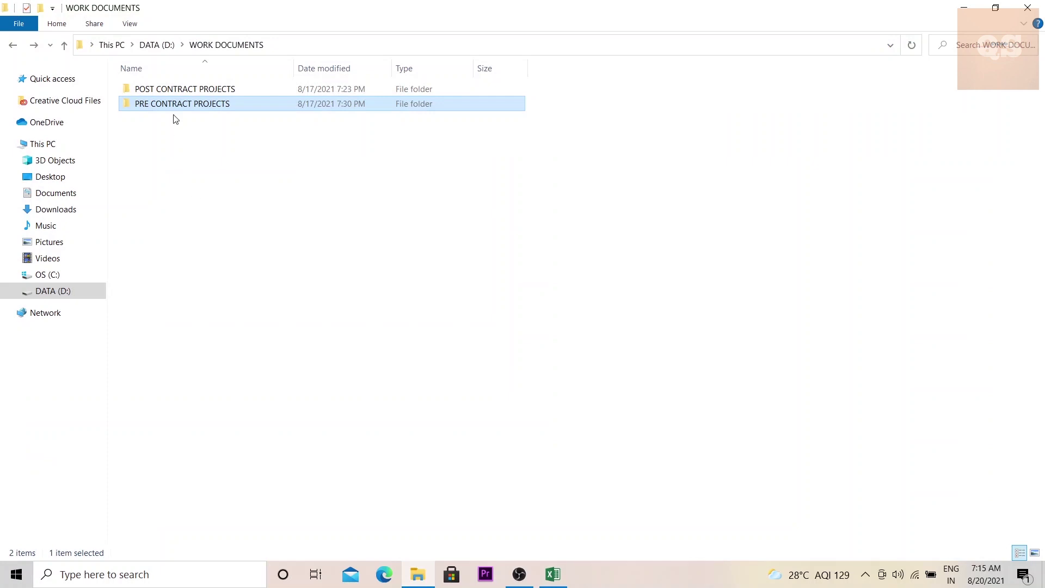
{"action": "double_click", "coordinate": [166, 92]}
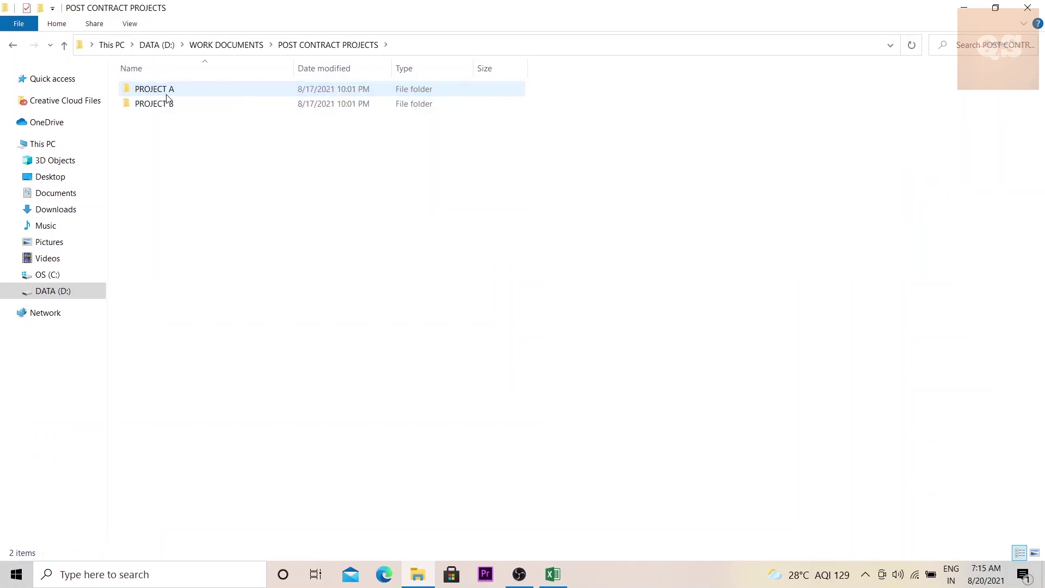
{"action": "double_click", "coordinate": [164, 106]}
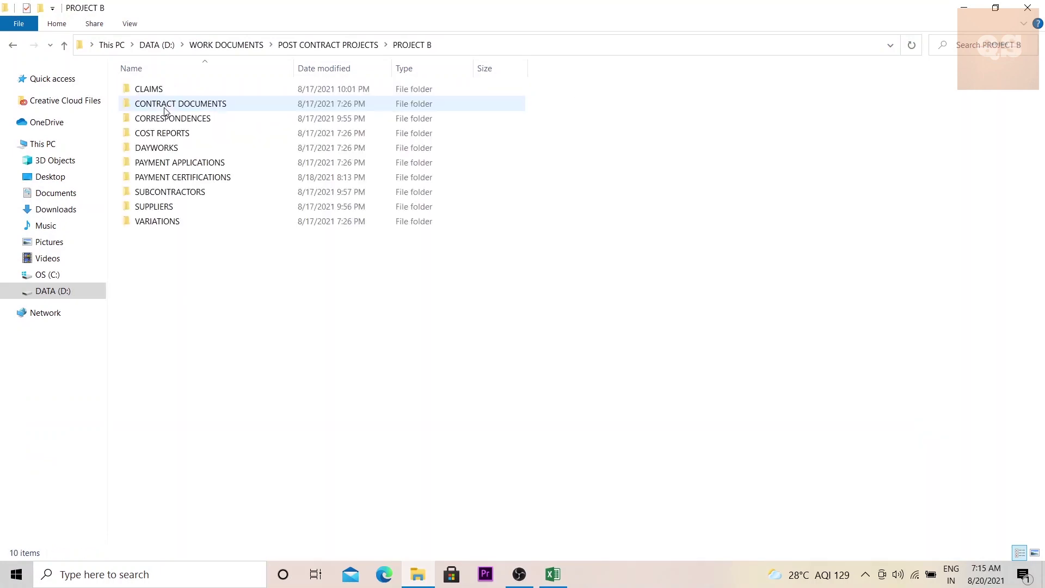
{"action": "double_click", "coordinate": [156, 94]}
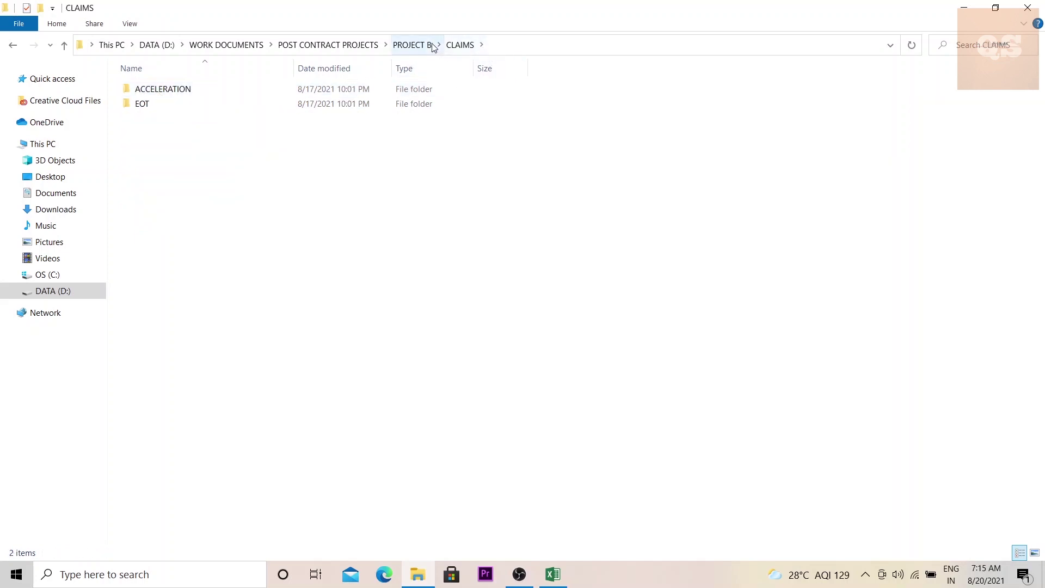
{"action": "left_click", "coordinate": [507, 44]}
{"action": "key", "text": "ctrl+c"}
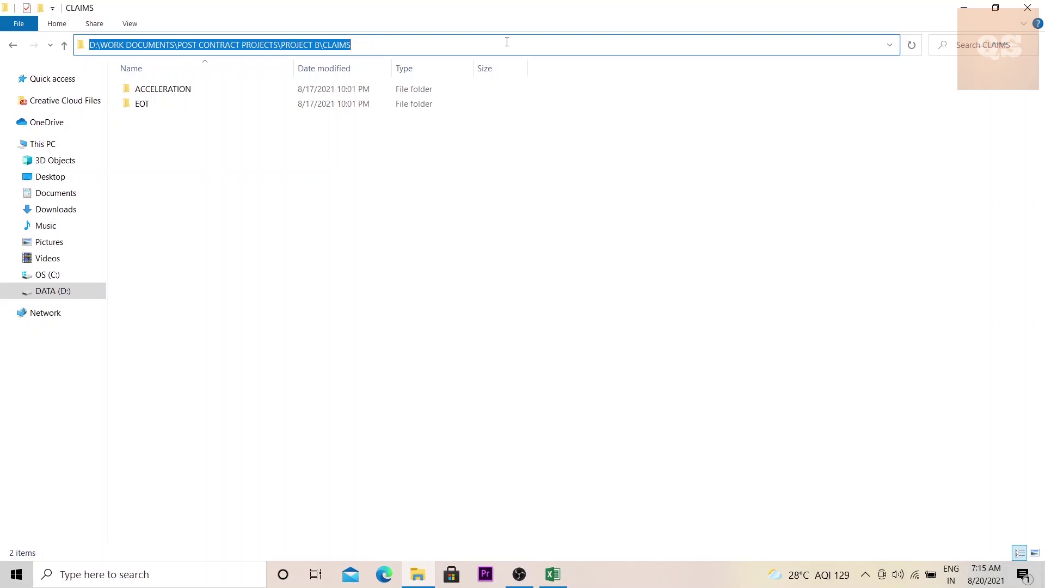
In Excel, insert a hyperlink in cell D4 of Sheet1 to D:\WORK DOCUMENTS\POST CONTRACT PROJECTS\PROJECT B\CLAIMS, with CLAIMS as the display text
{"action": "left_click", "coordinate": [560, 579]}
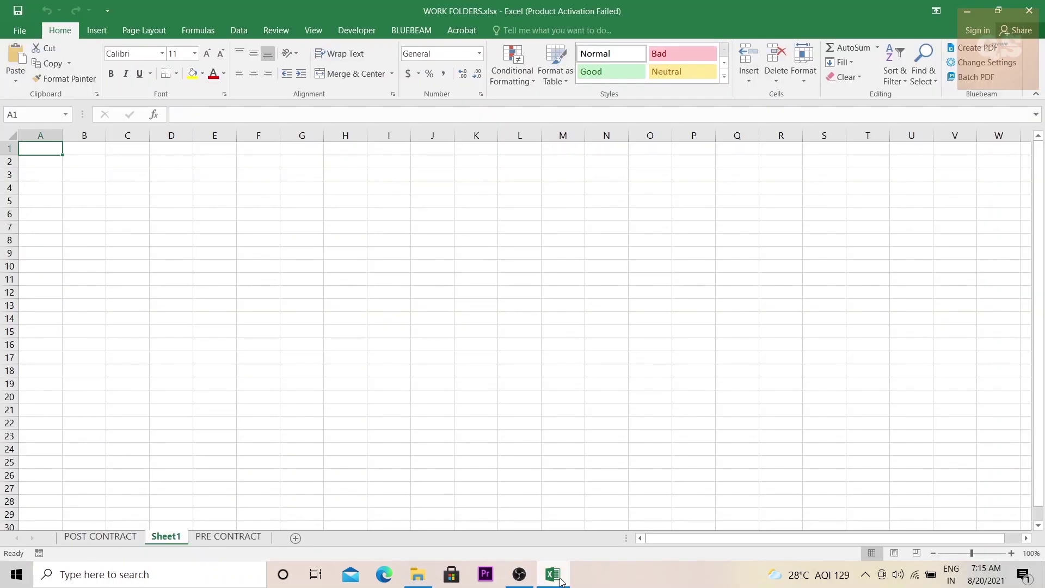
{"action": "left_click", "coordinate": [173, 189]}
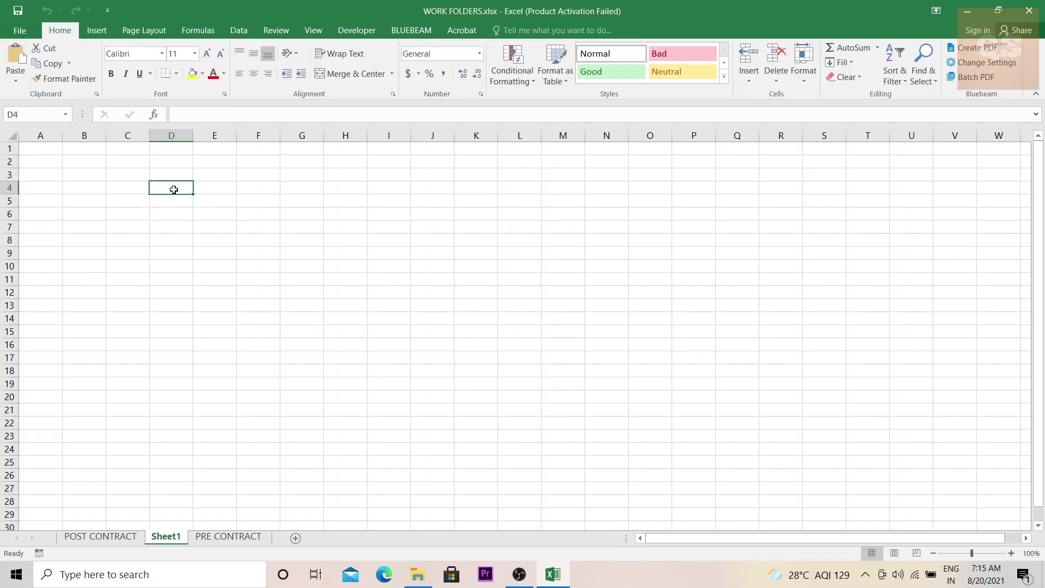
{"action": "right_click", "coordinate": [173, 189]}
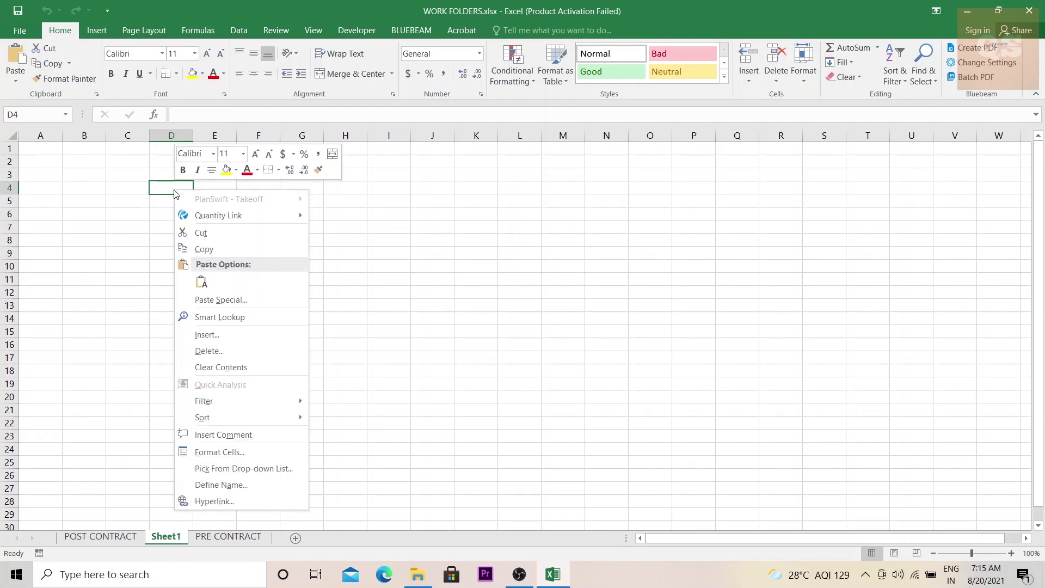
{"action": "left_click", "coordinate": [222, 502]}
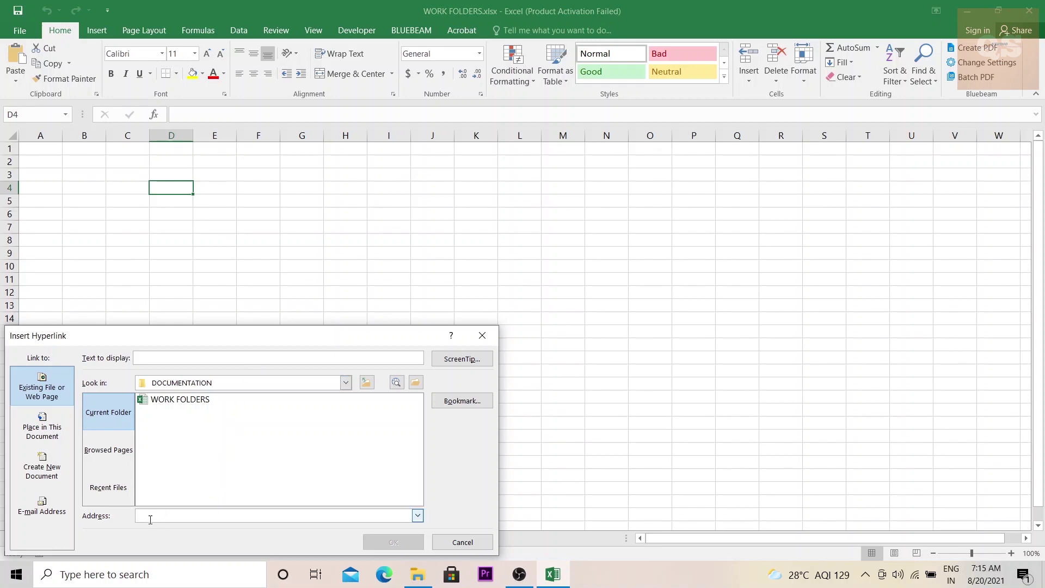
{"action": "key", "text": "ctrl+v"}
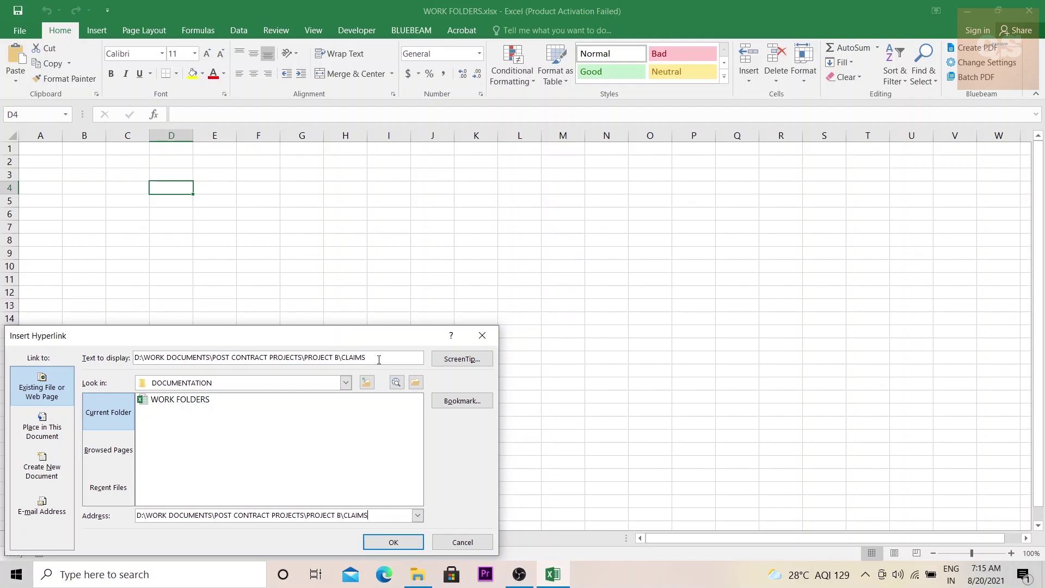
{"action": "left_click_drag", "start_coordinate": [379, 360], "coordinate": [131, 361]}
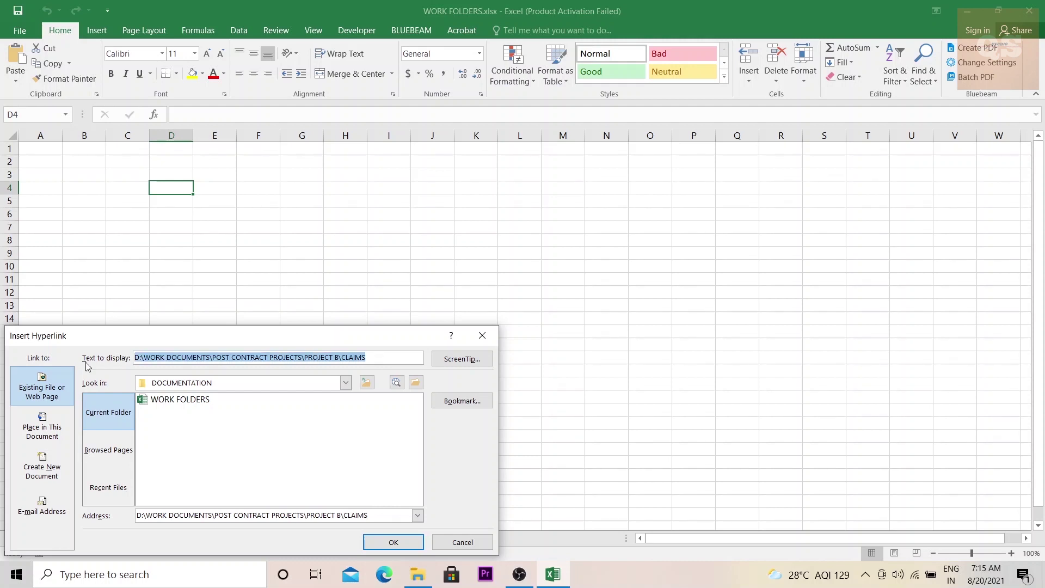
{"action": "type", "text": "CLAIMS"}
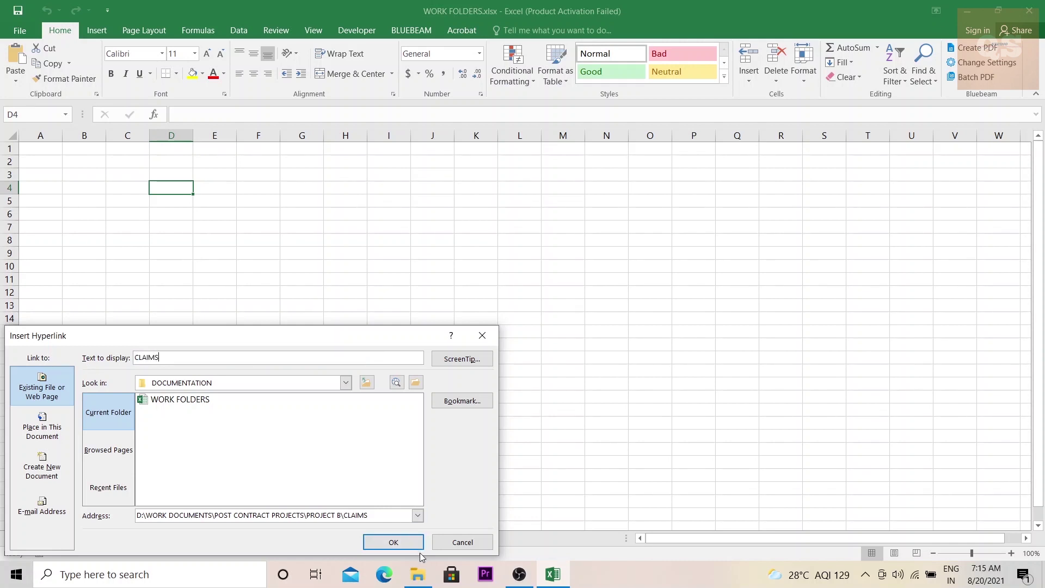
{"action": "left_click", "coordinate": [394, 541]}
{"action": "left_click", "coordinate": [174, 212]}
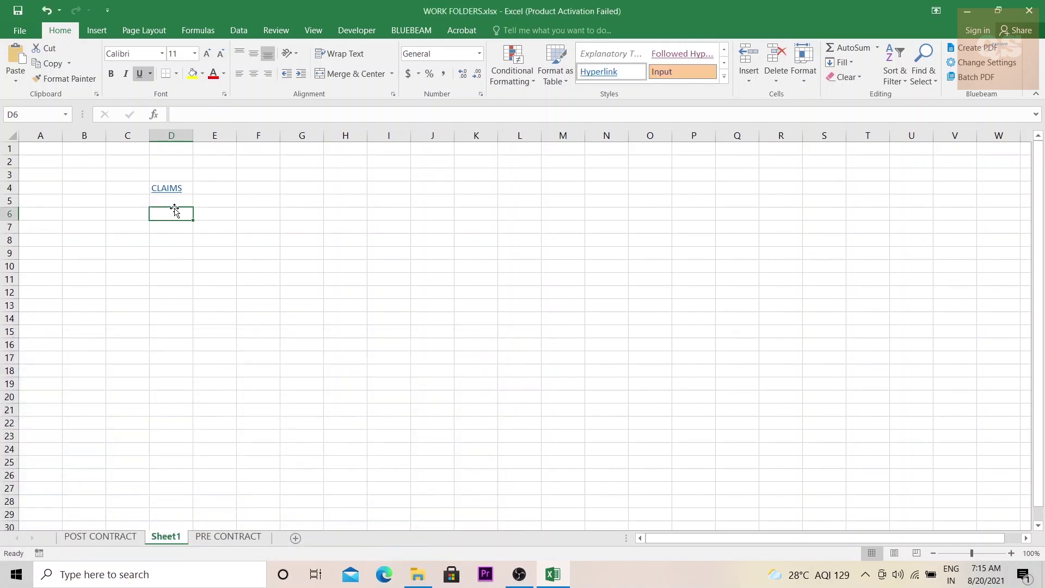